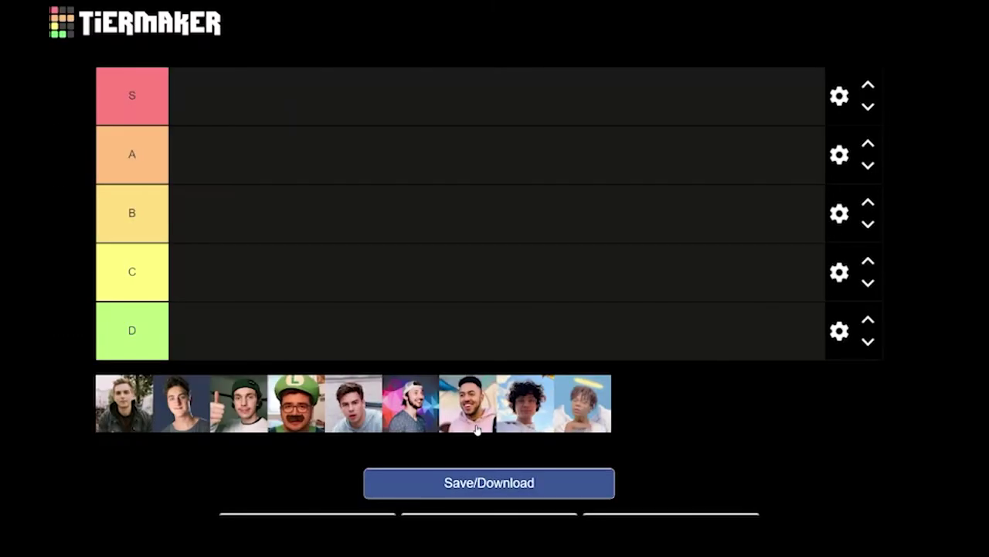
- Settle the pink-hoodie face in tier A after trying B, then swap the halo and curly-haired faces
drag(477, 430, 635, 259)
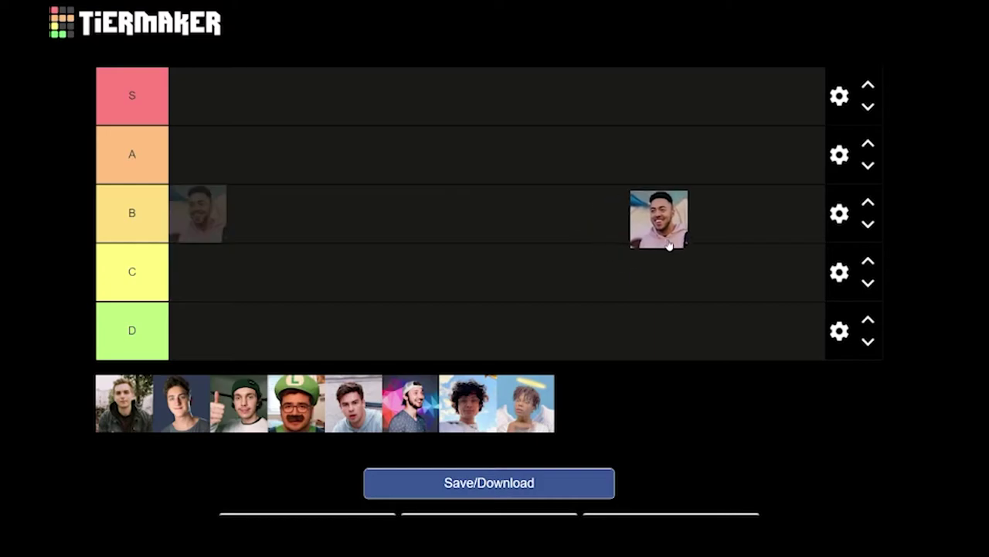
mouse_move(635, 259)
mouse_down()
mouse_move(692, 122)
mouse_move(653, 183)
mouse_move(464, 170)
mouse_up()
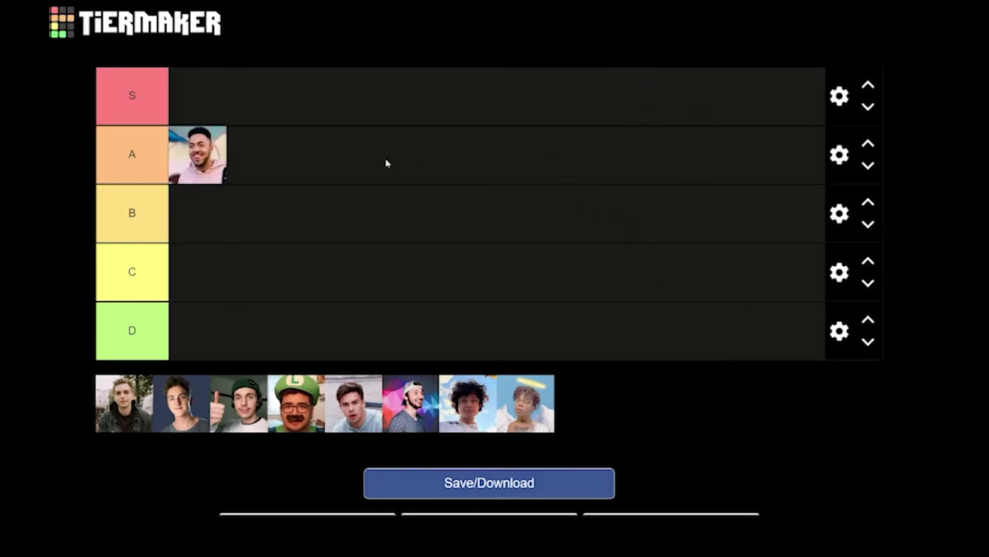
mouse_move(208, 170)
mouse_down()
mouse_move(277, 175)
mouse_move(396, 210)
mouse_move(392, 174)
mouse_move(384, 250)
mouse_move(352, 190)
mouse_move(363, 298)
mouse_move(374, 244)
mouse_up()
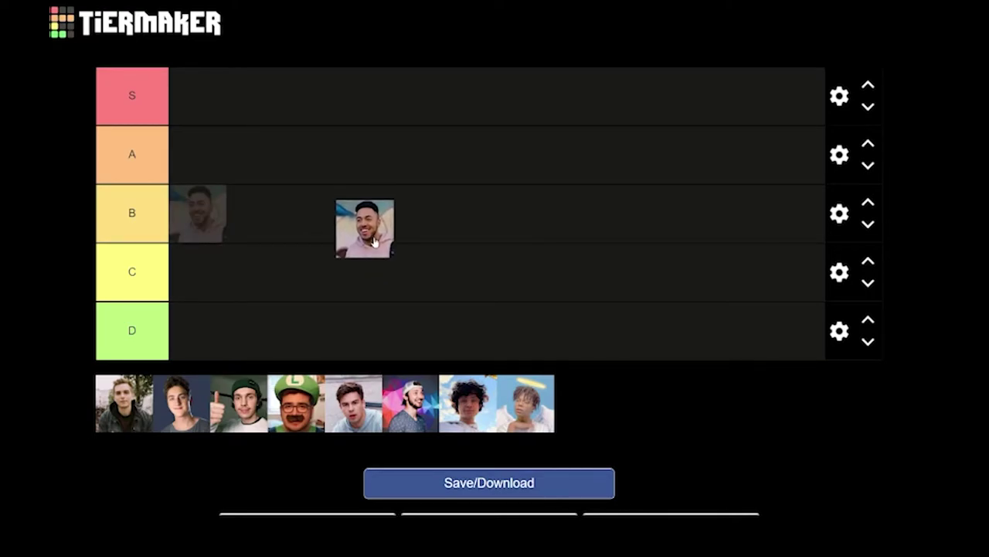
mouse_move(374, 242)
mouse_down()
mouse_move(388, 250)
mouse_move(401, 225)
mouse_move(419, 230)
mouse_move(432, 177)
mouse_move(427, 199)
mouse_up()
drag(217, 212, 224, 164)
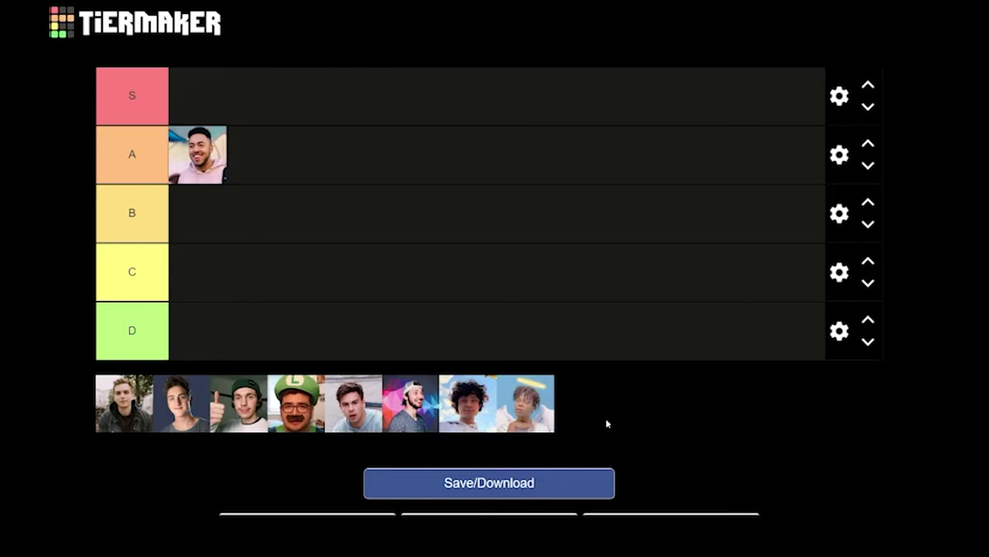
mouse_move(536, 422)
mouse_down()
mouse_move(469, 417)
mouse_move(486, 402)
mouse_move(451, 402)
mouse_up()
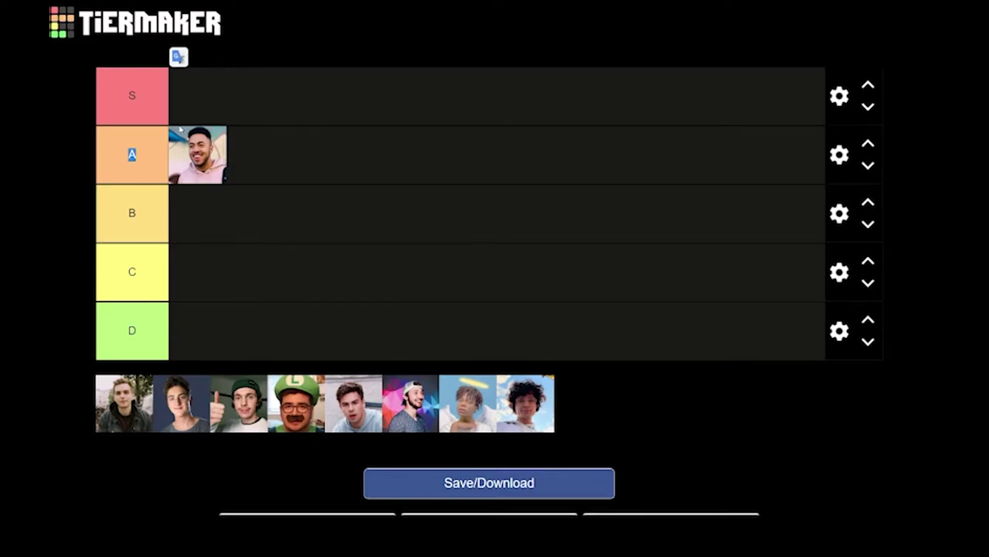
- Click into the A and B tier labels, leaving their names unchanged
double_click(132, 155)
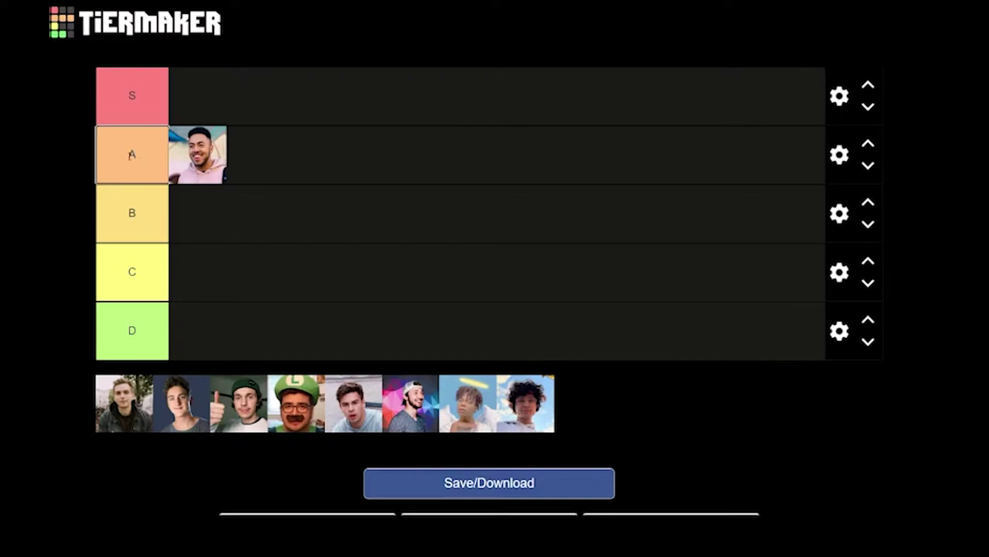
double_click(134, 155)
click(144, 158)
click(136, 209)
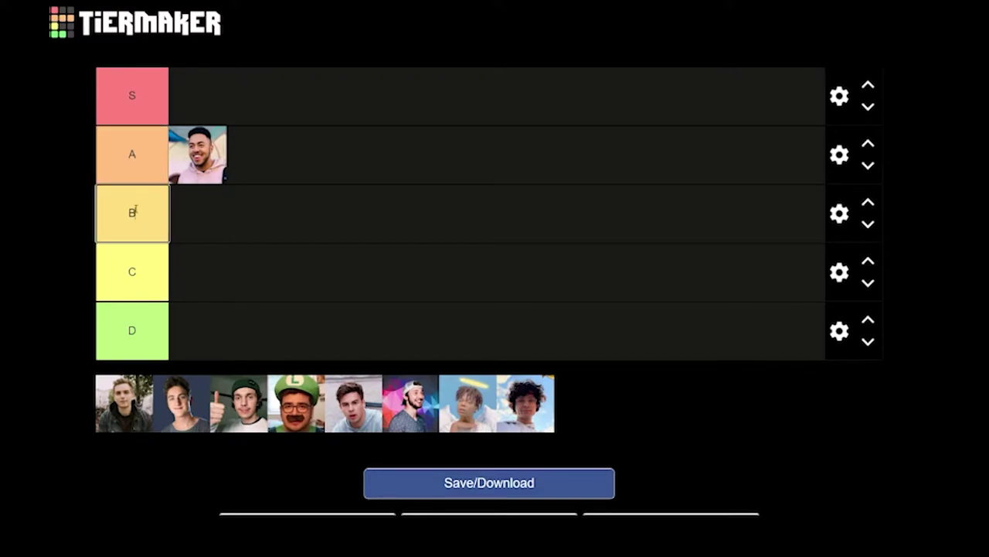
click(142, 148)
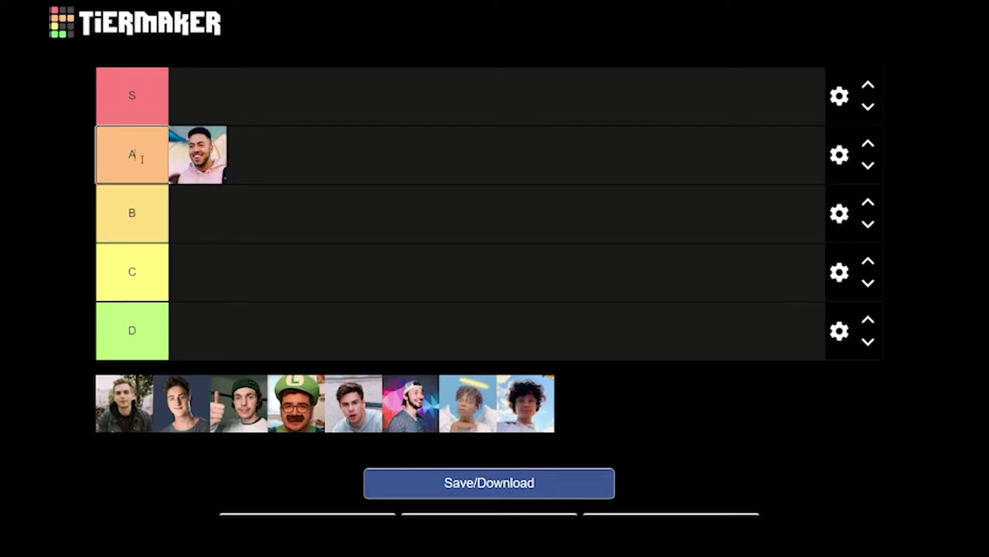
click(262, 236)
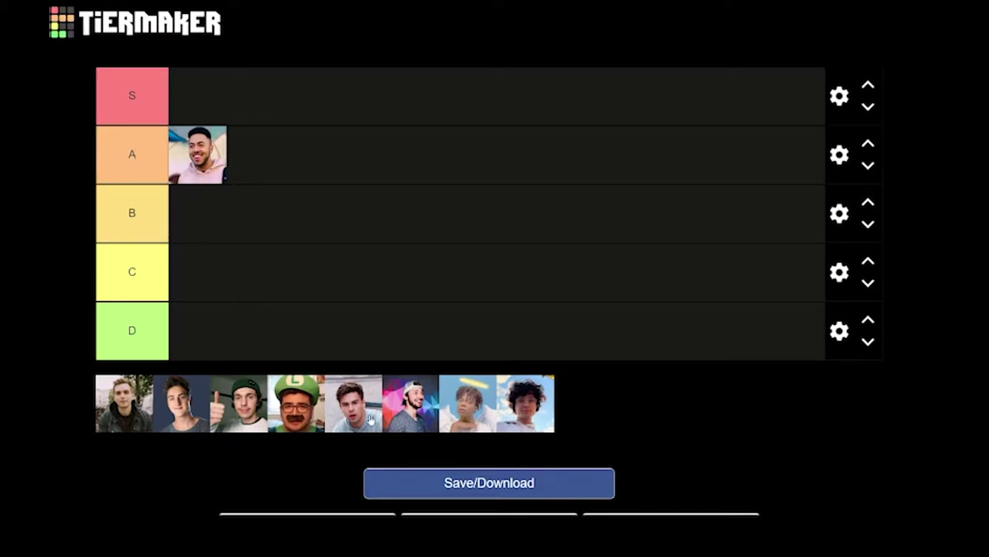
- Drag the capped, colourful-background face into tier B, then to the front of tier A
drag(410, 418, 293, 242)
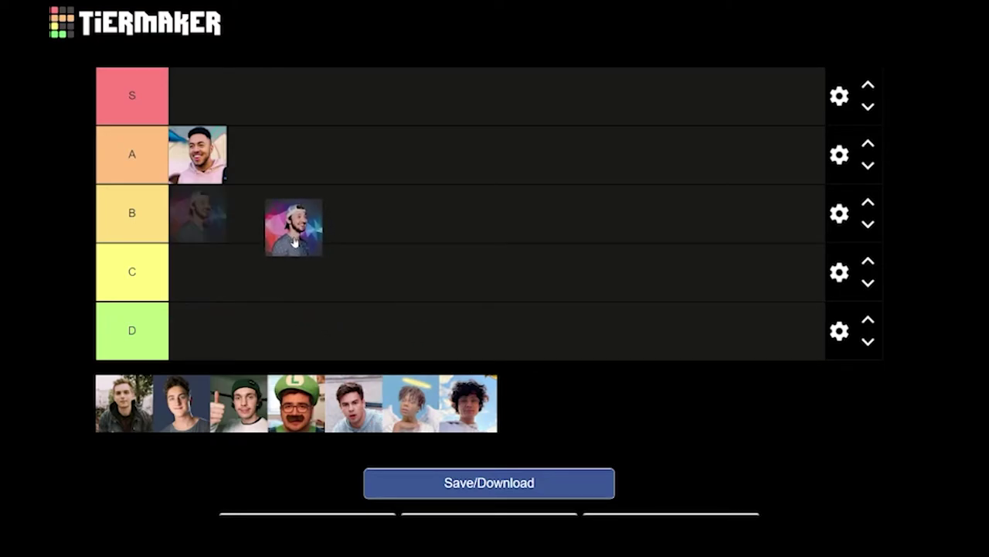
drag(293, 242, 285, 228)
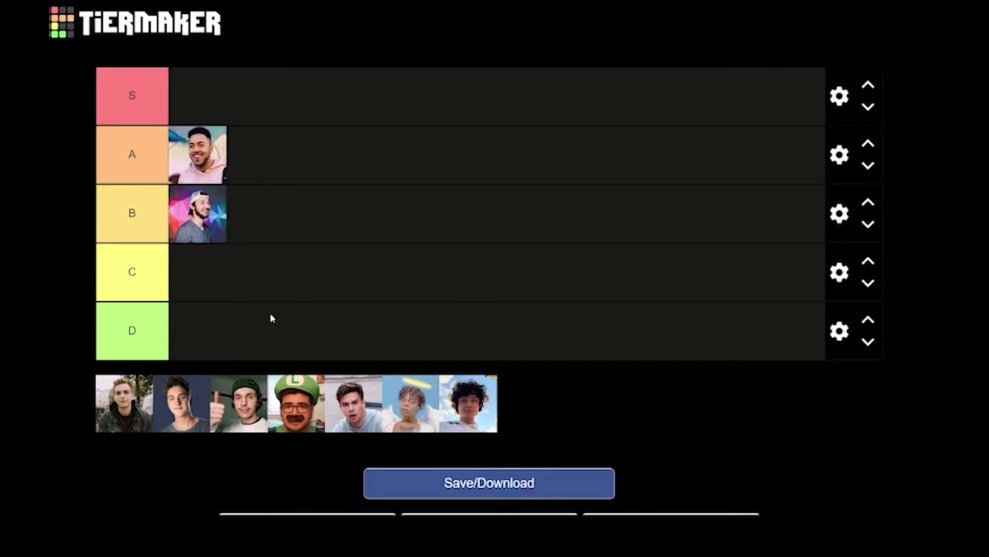
mouse_move(205, 213)
mouse_down()
mouse_move(287, 236)
mouse_move(289, 174)
mouse_move(412, 198)
mouse_move(338, 172)
mouse_move(404, 172)
mouse_move(407, 190)
mouse_move(491, 203)
mouse_move(340, 225)
mouse_move(348, 234)
mouse_move(327, 203)
mouse_move(345, 166)
mouse_move(202, 158)
mouse_move(300, 151)
mouse_up()
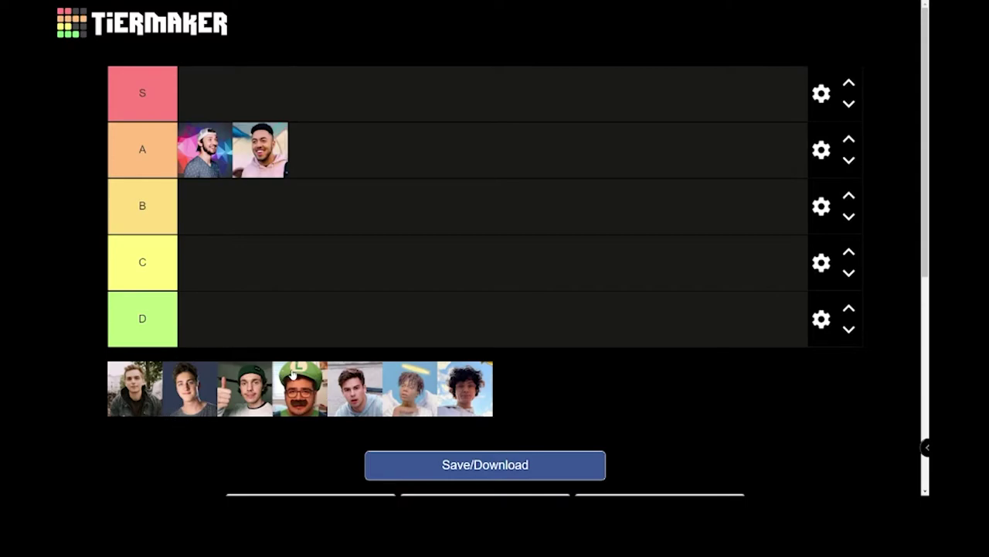
- Drop the grey T-shirt face from the pool into the empty S tier
mouse_move(353, 377)
mouse_down()
mouse_move(353, 234)
mouse_move(466, 166)
mouse_move(483, 216)
mouse_move(458, 228)
mouse_move(363, 151)
mouse_move(360, 89)
mouse_move(464, 147)
mouse_move(453, 201)
mouse_move(586, 221)
mouse_move(596, 172)
mouse_move(634, 117)
mouse_move(626, 130)
mouse_move(632, 101)
mouse_up()
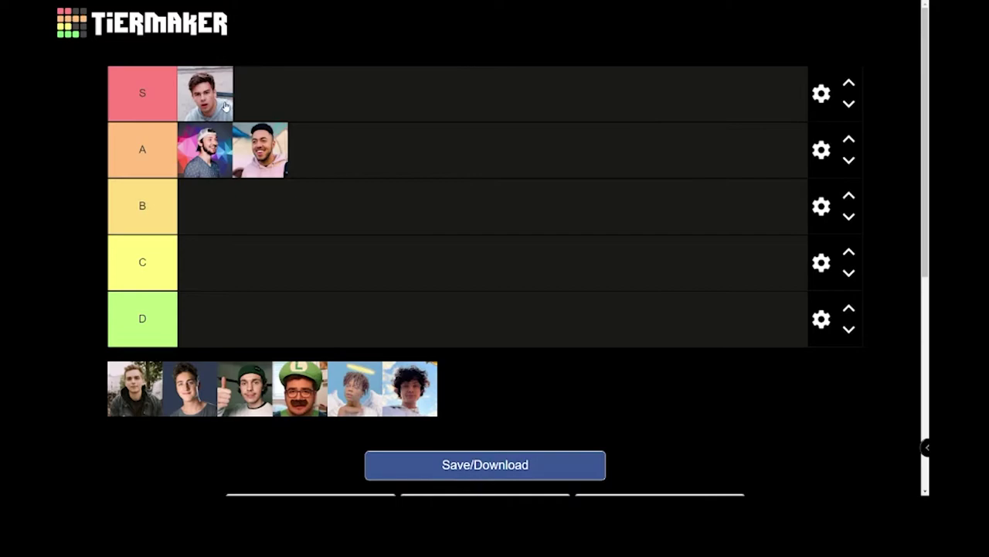
mouse_move(225, 106)
mouse_down()
mouse_move(224, 158)
mouse_move(226, 109)
mouse_up()
click(848, 103)
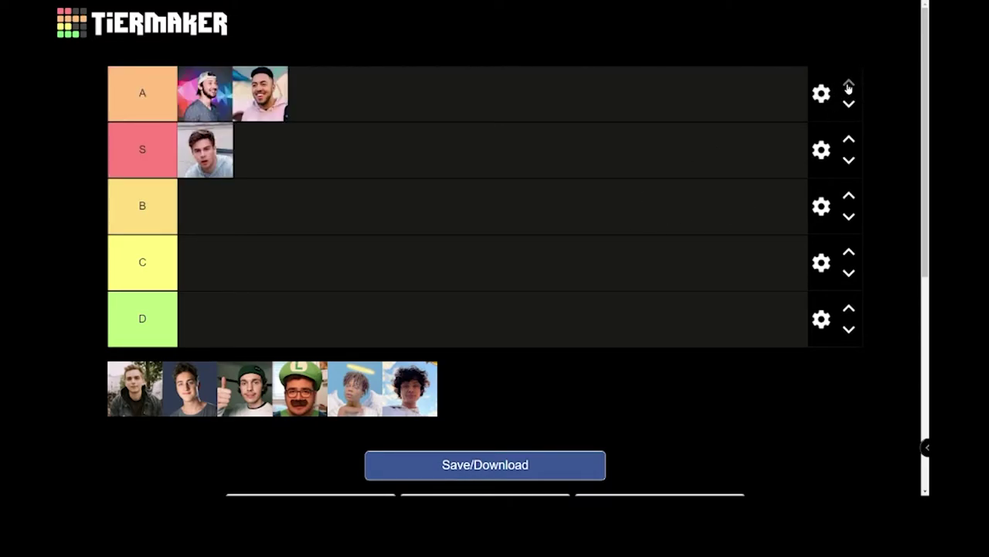
click(848, 106)
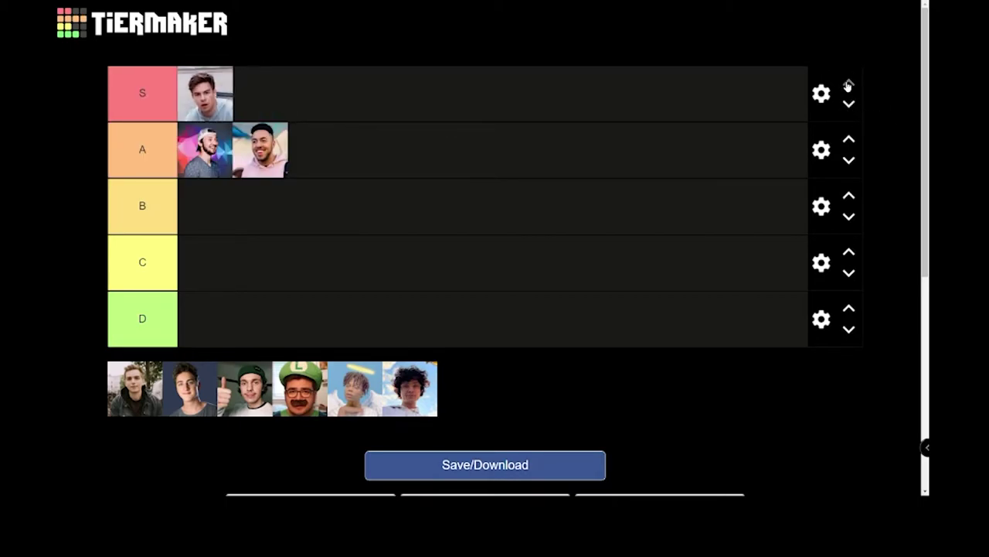
click(848, 103)
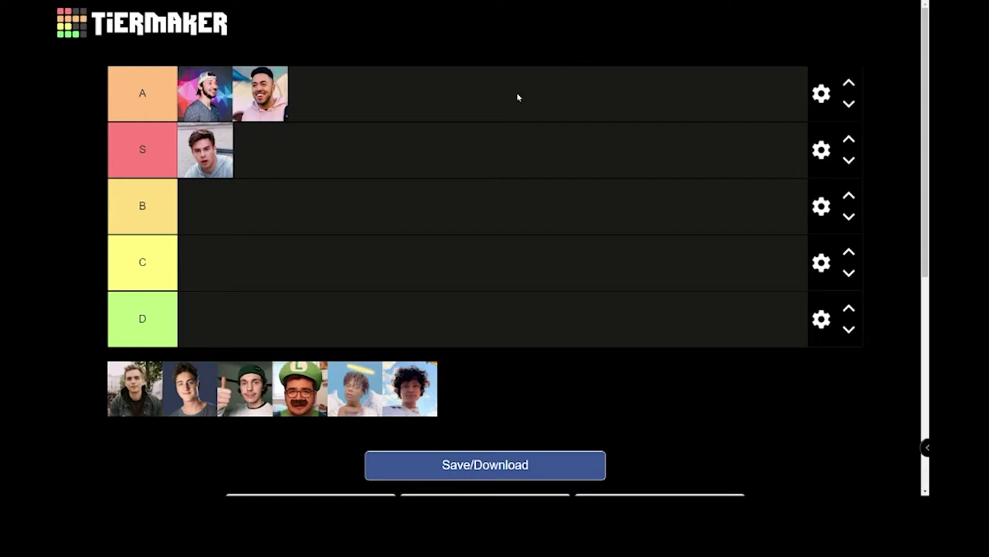
click(849, 103)
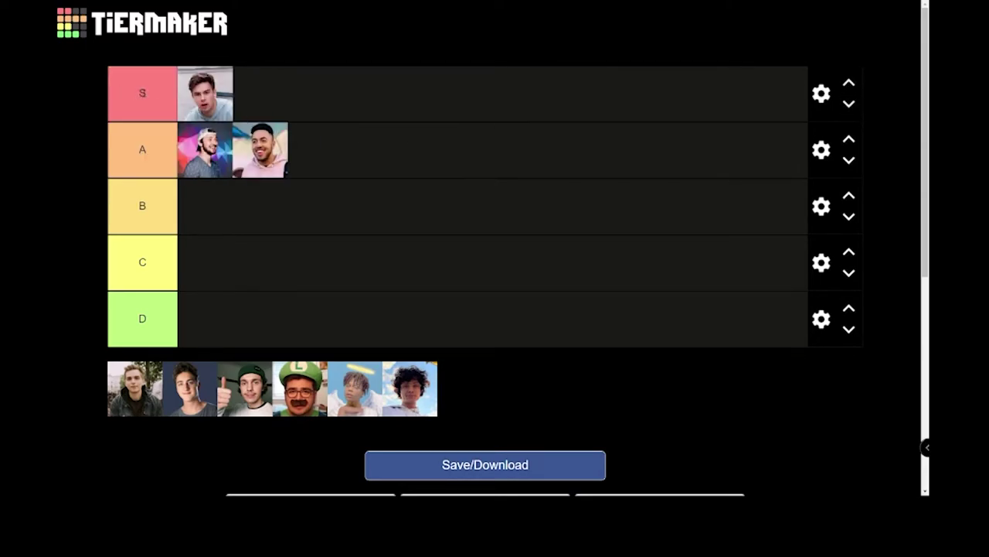
- Drag the grey T-shirt face from S down into tier A's first slot
mouse_move(209, 104)
mouse_down()
mouse_move(224, 158)
mouse_move(208, 142)
mouse_move(217, 134)
mouse_move(279, 155)
mouse_move(212, 155)
mouse_move(313, 148)
mouse_move(249, 154)
mouse_move(175, 143)
mouse_move(186, 121)
mouse_move(203, 131)
mouse_up()
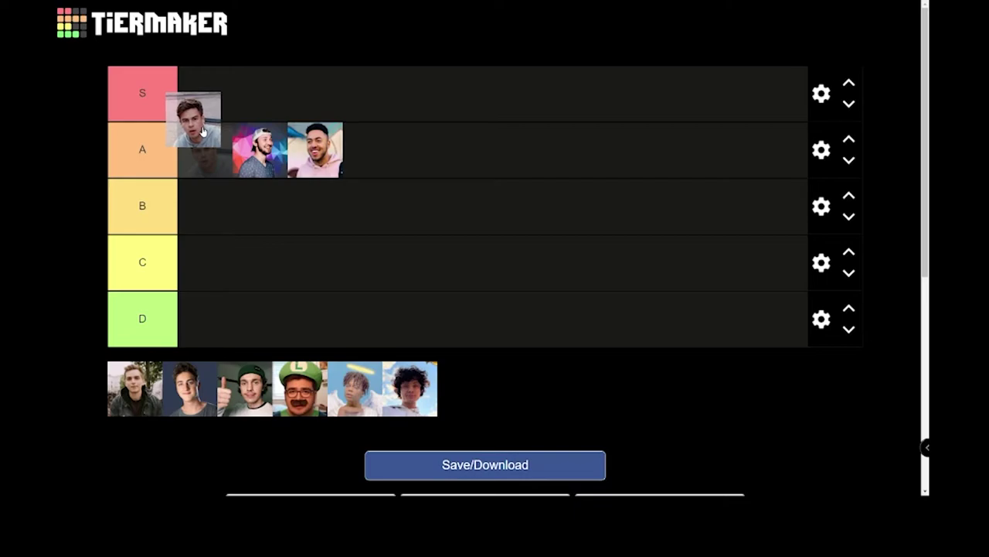
drag(204, 131, 216, 140)
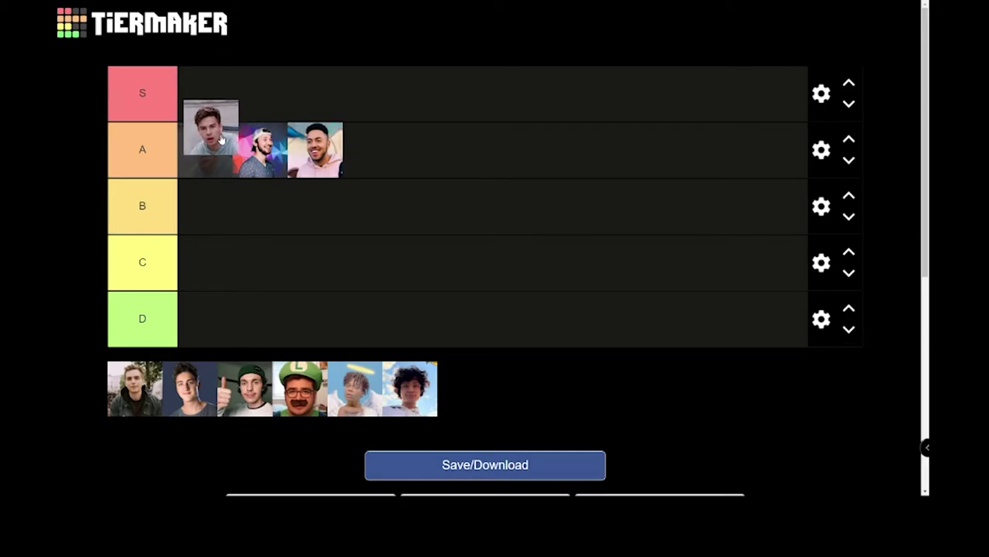
drag(216, 140, 220, 138)
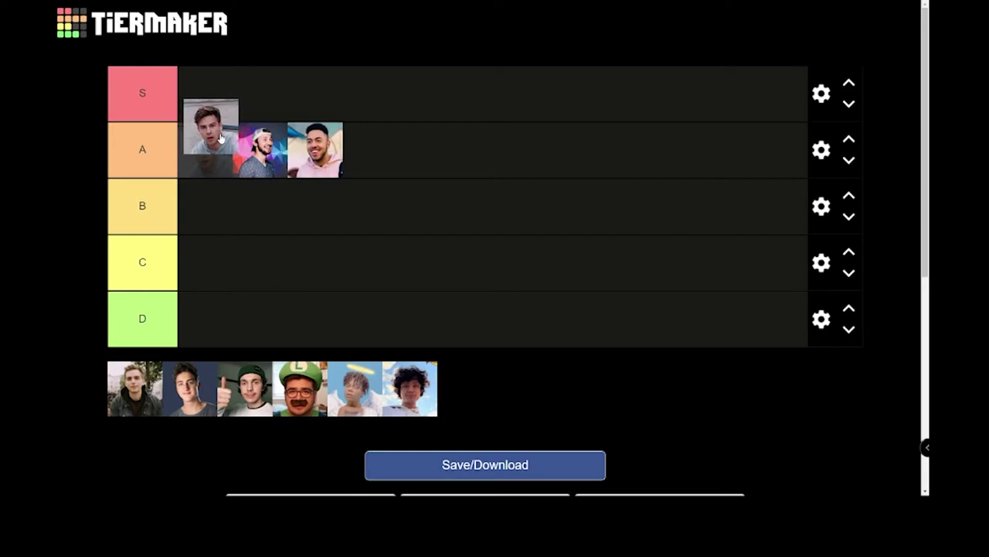
mouse_move(221, 138)
mouse_down()
mouse_move(174, 128)
mouse_move(203, 131)
mouse_move(215, 155)
mouse_move(268, 158)
mouse_move(164, 159)
mouse_move(204, 141)
mouse_move(206, 154)
mouse_up()
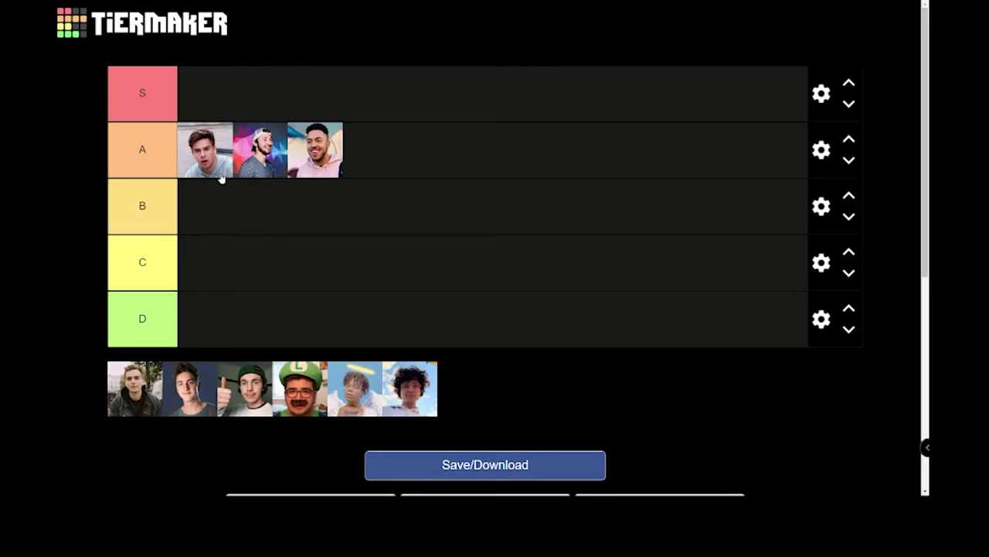
drag(221, 179, 206, 175)
mouse_move(203, 157)
mouse_down()
mouse_move(206, 140)
mouse_move(208, 166)
mouse_up()
- Move the Luigi-cap face past tiers B and C into S's first slot
drag(300, 388, 337, 236)
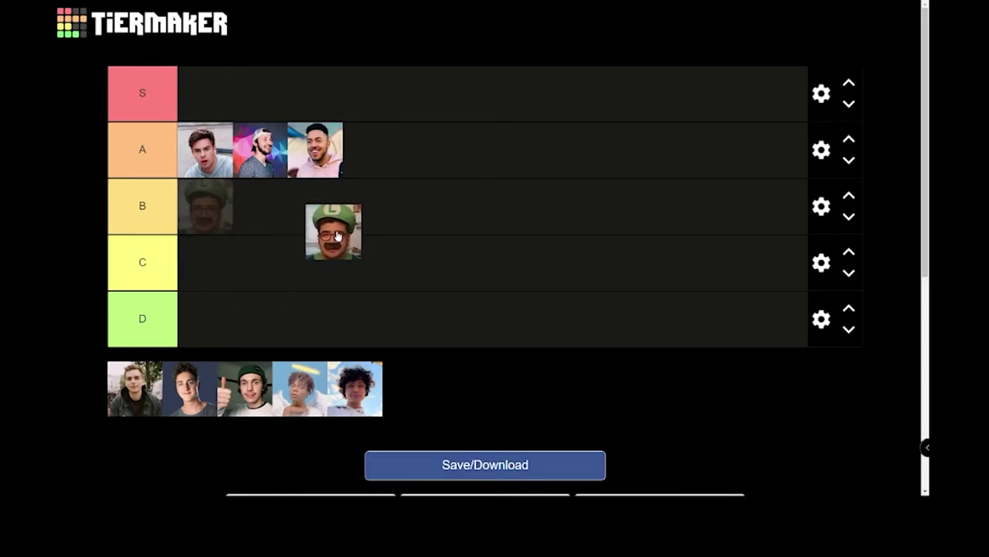
drag(337, 236, 337, 235)
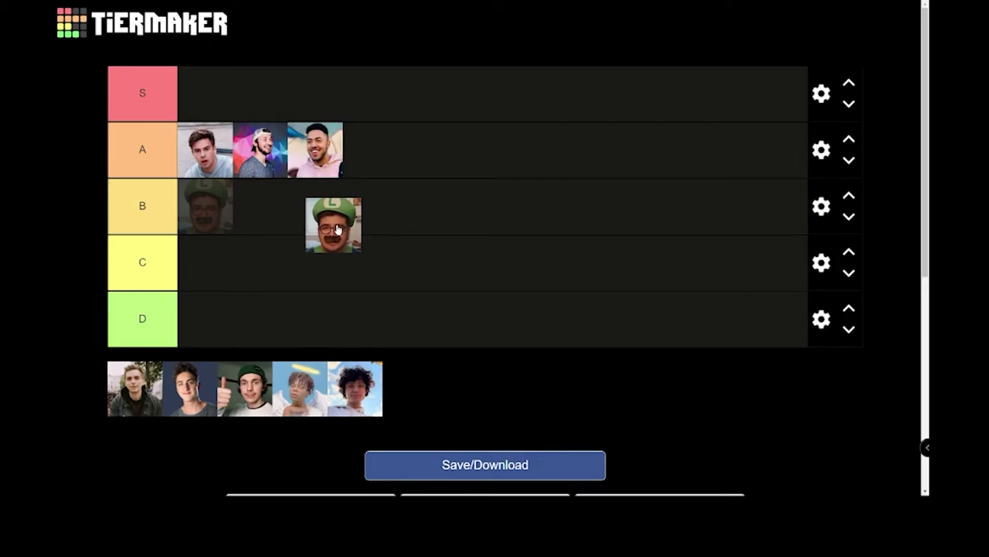
drag(337, 235, 325, 242)
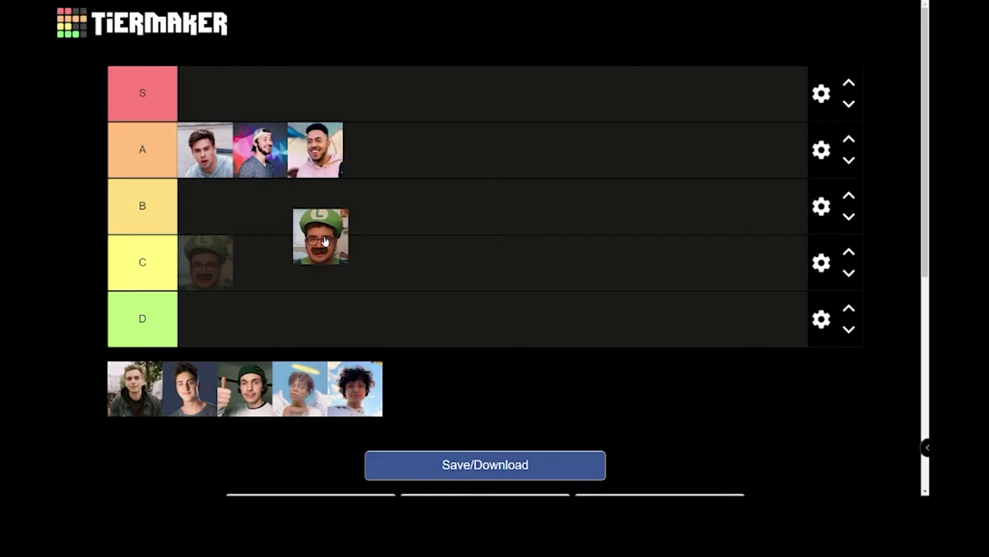
drag(325, 241, 324, 236)
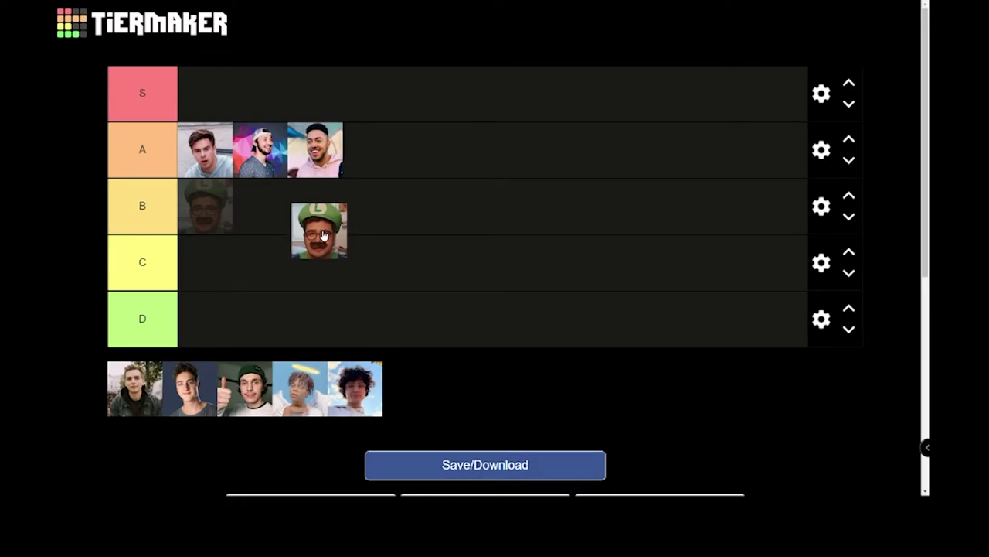
drag(324, 235, 315, 244)
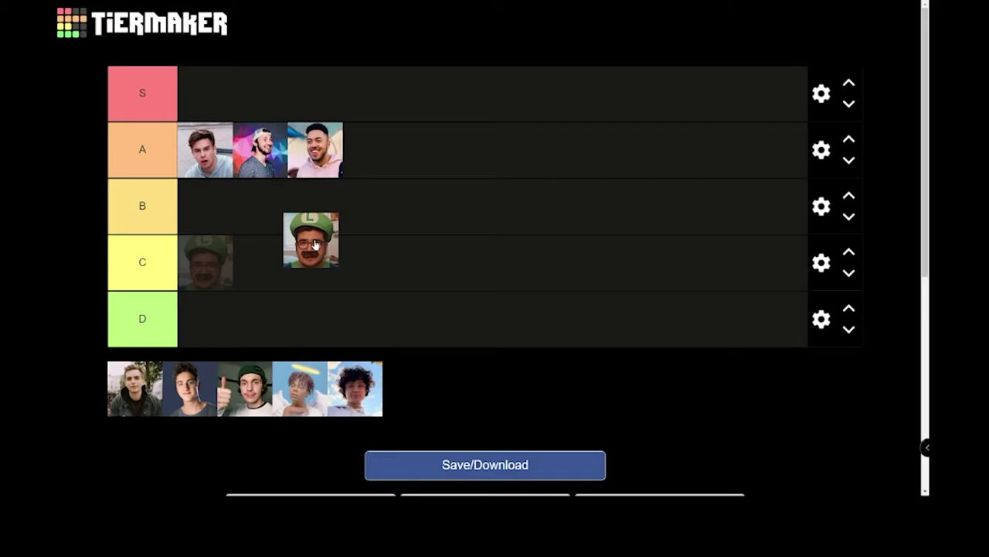
mouse_move(315, 244)
mouse_down()
mouse_move(298, 199)
mouse_move(173, 241)
mouse_move(241, 212)
mouse_move(231, 255)
mouse_move(241, 224)
mouse_move(284, 206)
mouse_move(445, 185)
mouse_move(385, 103)
mouse_move(367, 104)
mouse_up()
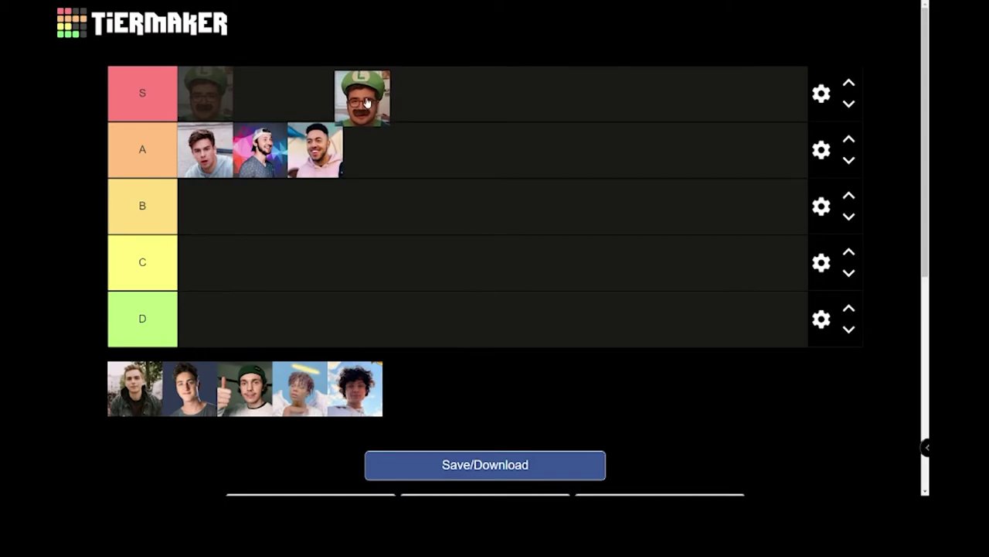
drag(367, 104, 366, 100)
mouse_move(247, 381)
mouse_down()
mouse_move(230, 302)
mouse_move(253, 211)
mouse_move(483, 190)
mouse_move(380, 106)
mouse_move(337, 95)
mouse_move(99, 399)
mouse_move(276, 390)
mouse_move(140, 394)
mouse_move(189, 394)
mouse_up()
- Rank three more pool faces in S: dark-jacket, grey-shirt and thumbs-up green-cap
mouse_move(347, 395)
mouse_down()
mouse_move(476, 395)
mouse_move(332, 397)
mouse_up()
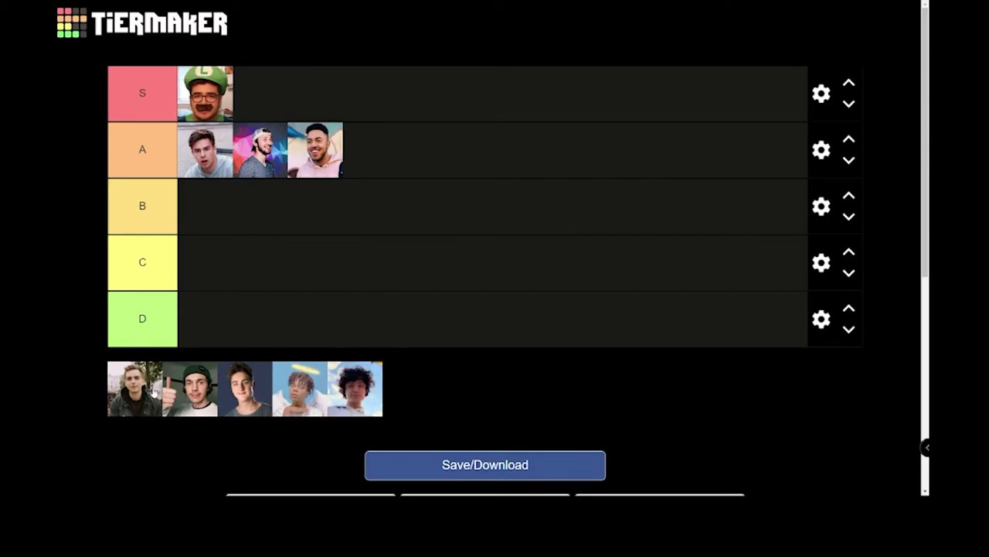
mouse_move(160, 391)
mouse_down()
mouse_move(277, 154)
mouse_move(263, 97)
mouse_up()
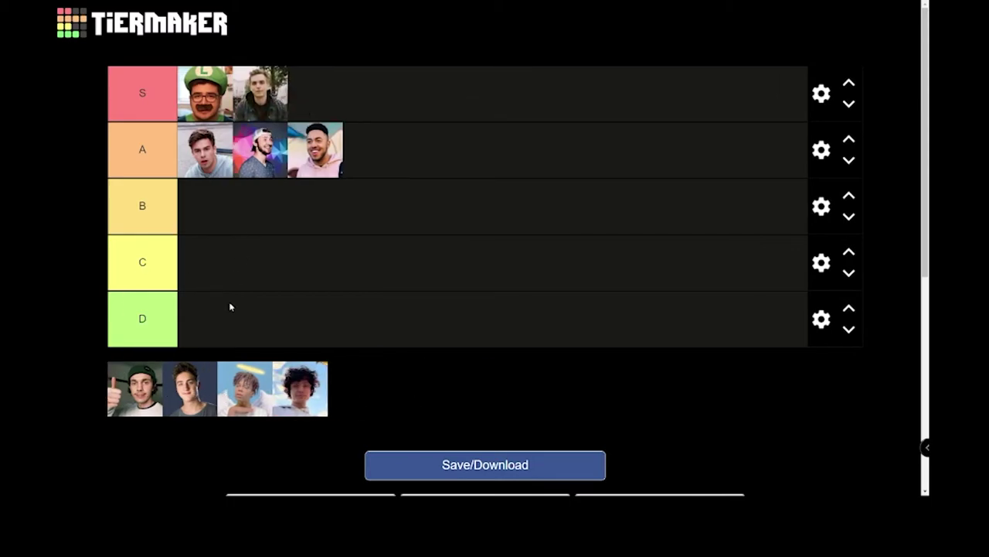
mouse_move(185, 370)
mouse_down()
mouse_move(226, 207)
mouse_move(309, 96)
mouse_up()
drag(124, 370, 154, 298)
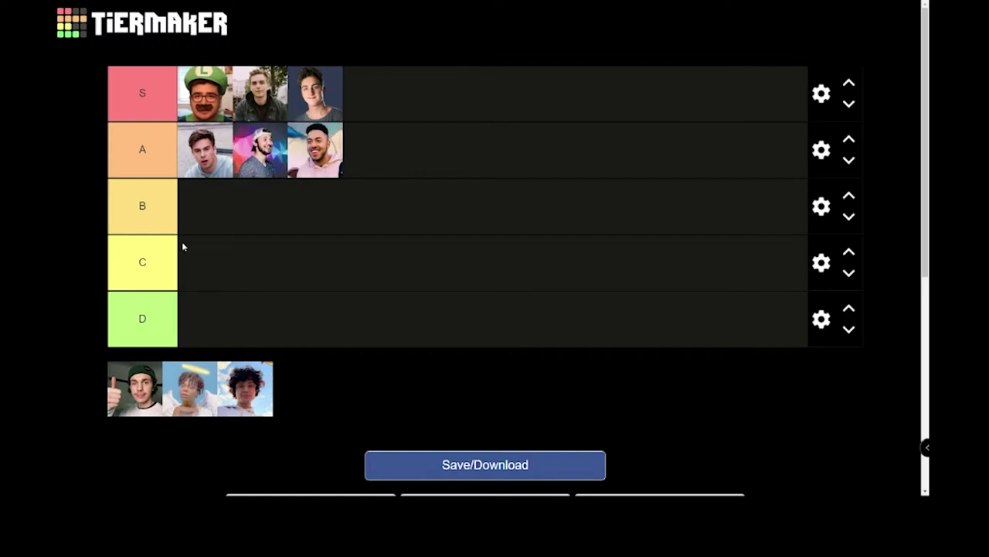
mouse_move(123, 406)
mouse_down()
mouse_move(255, 151)
mouse_move(402, 91)
mouse_up()
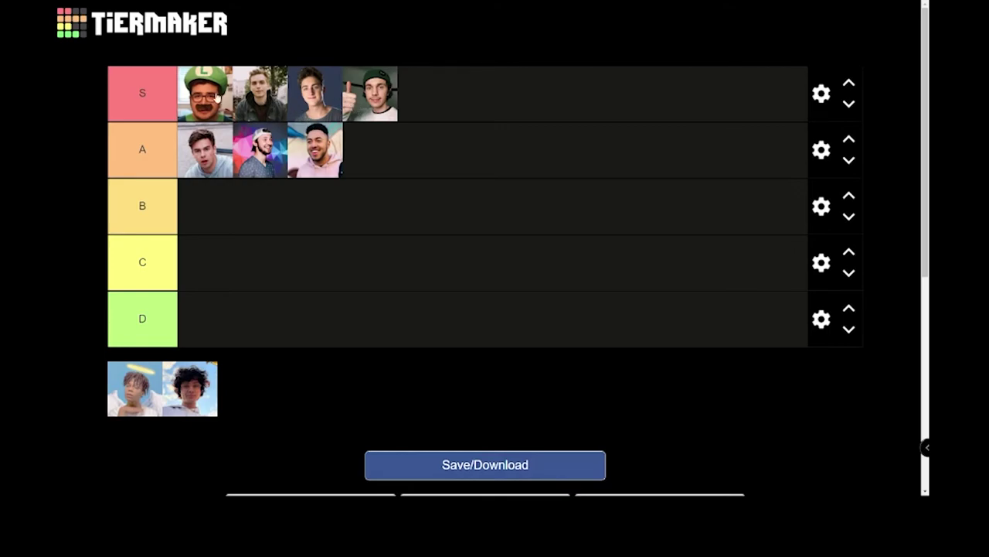
- Drop the pink-hoodie face to tier B and put the halo and curly-haired faces in D
drag(316, 156, 260, 215)
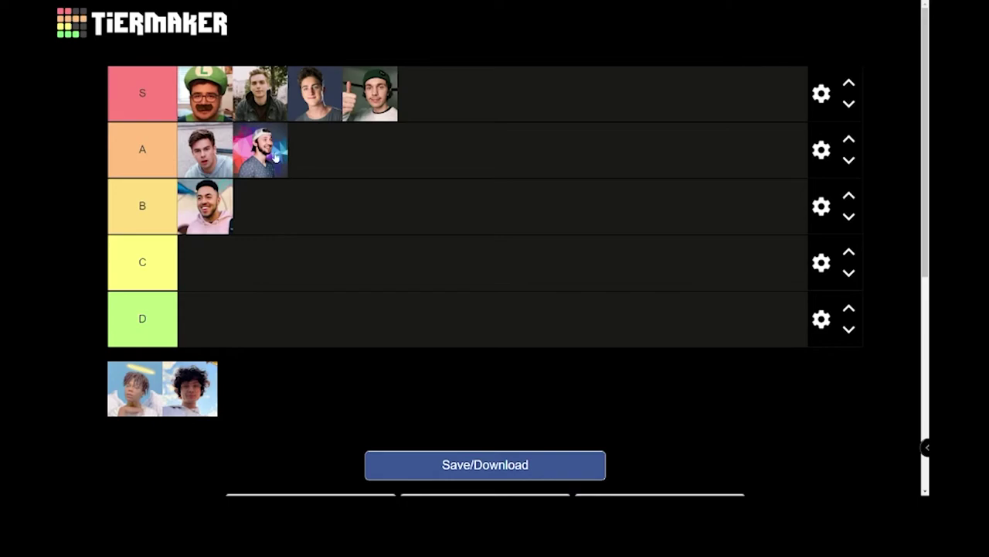
drag(216, 208, 202, 214)
drag(190, 389, 205, 319)
drag(135, 389, 275, 320)
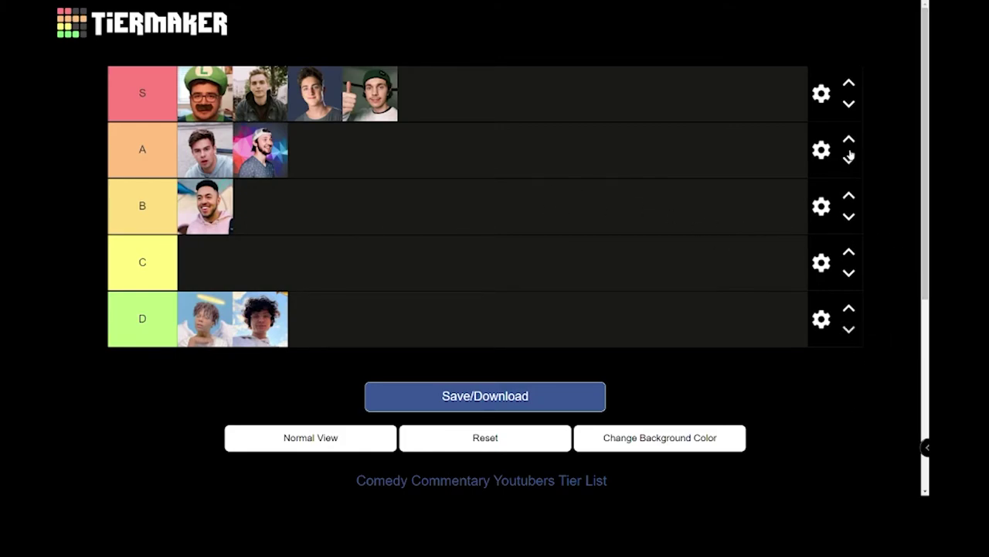
click(822, 93)
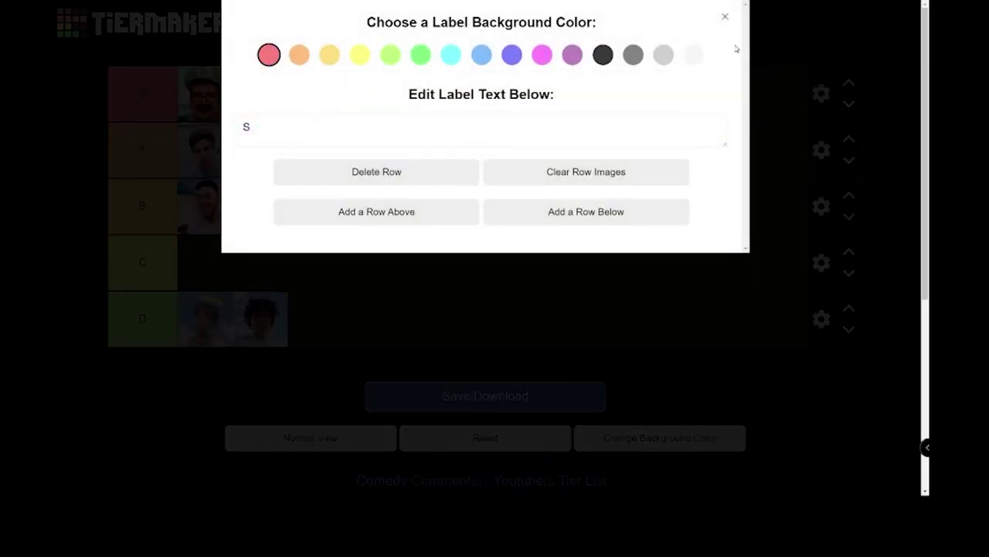
click(726, 14)
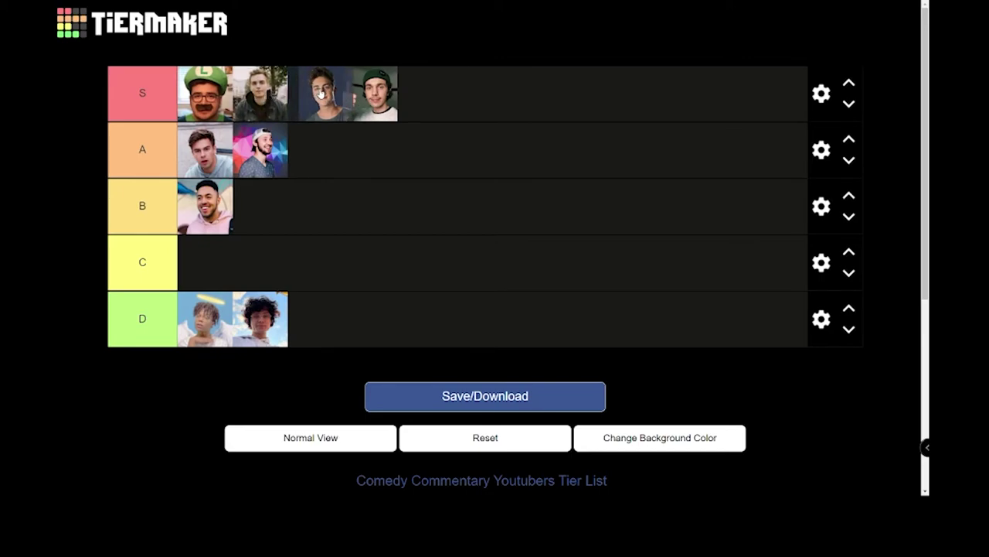
- Leave and re-enter full screen with F5 and F11, then show the dark Presentation Mode
drag(310, 92, 399, 94)
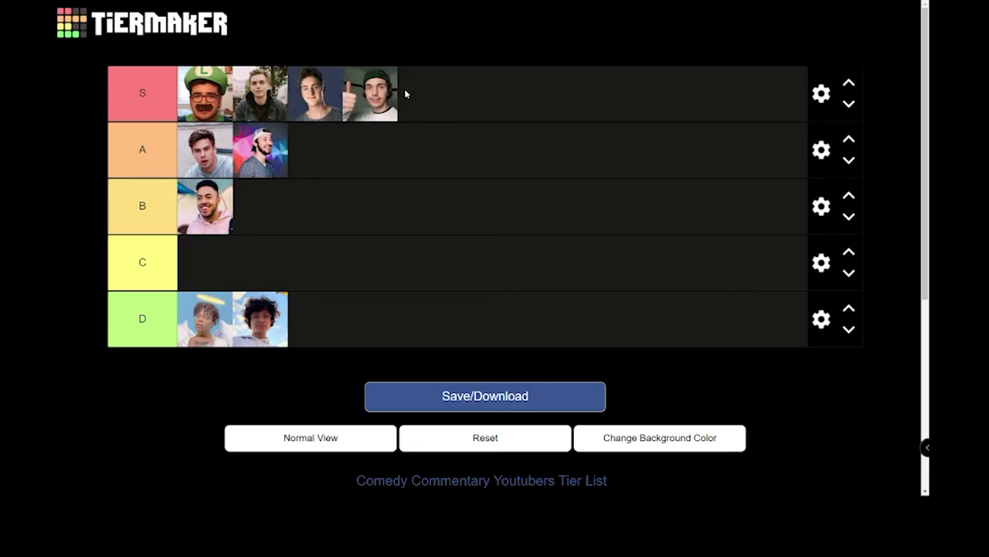
scroll(419, 117, down, 5)
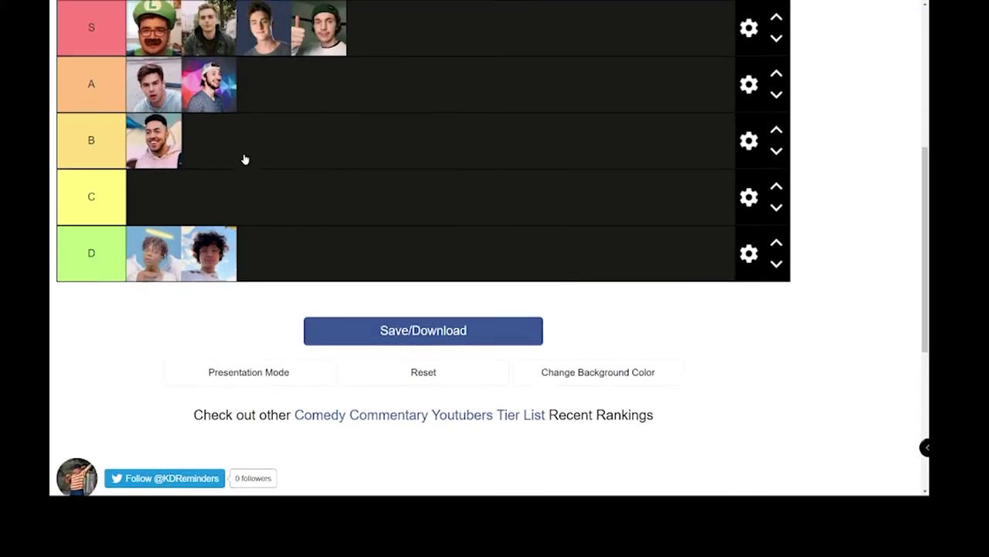
key(F5)
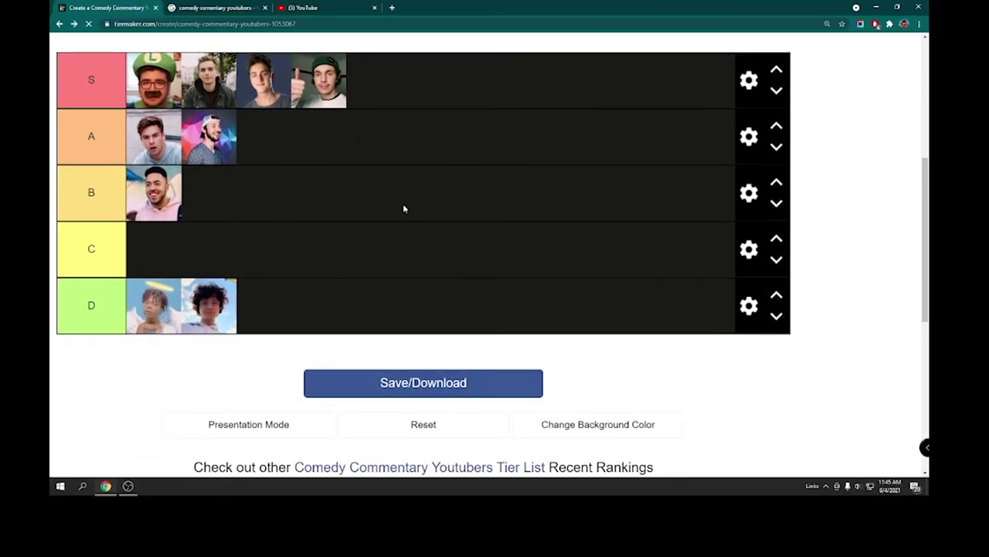
scroll(317, 146, up, 3)
key(F11)
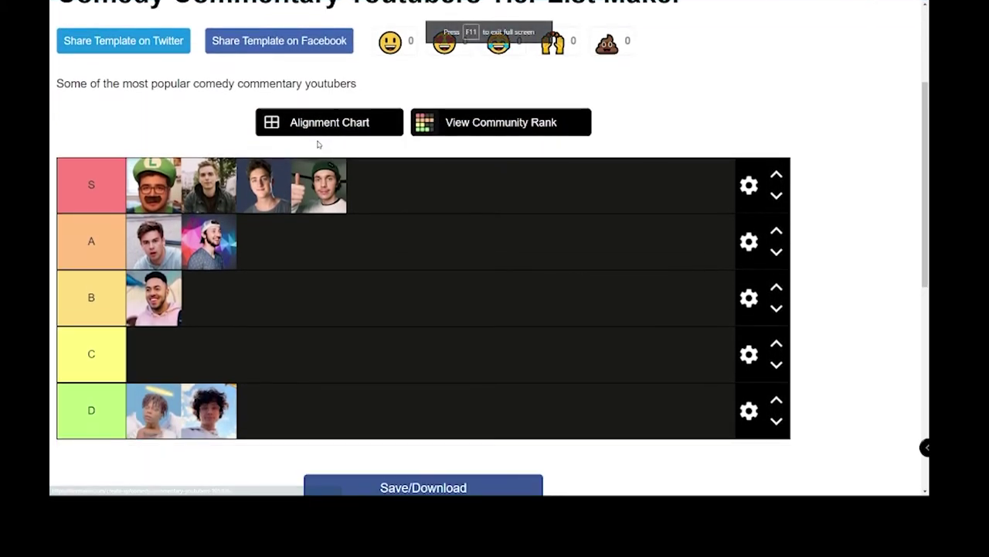
scroll(395, 301, down, 1)
click(301, 480)
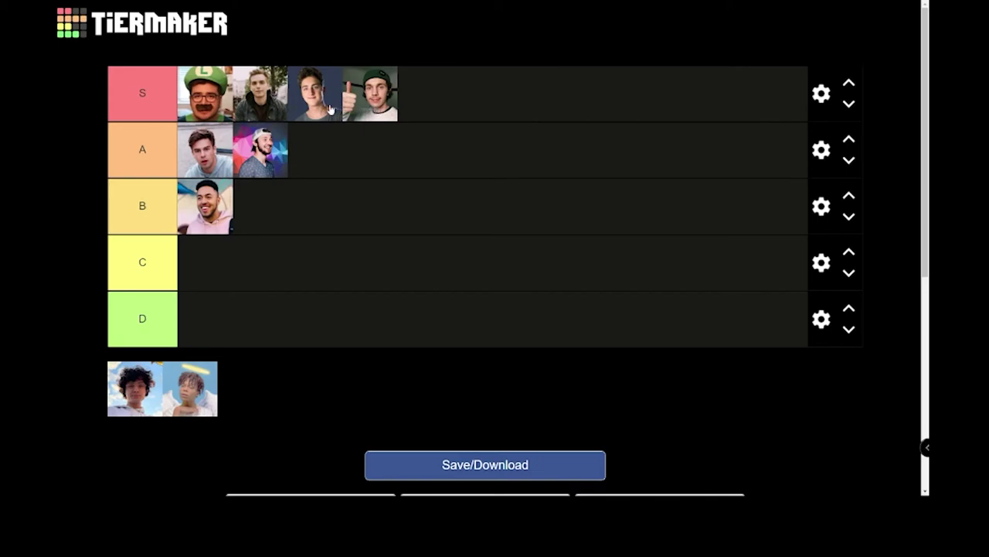
- Reorder S: third face moved to second, navy-shirt face placed ahead of the Luigi cap
drag(313, 108, 310, 103)
drag(318, 113, 269, 107)
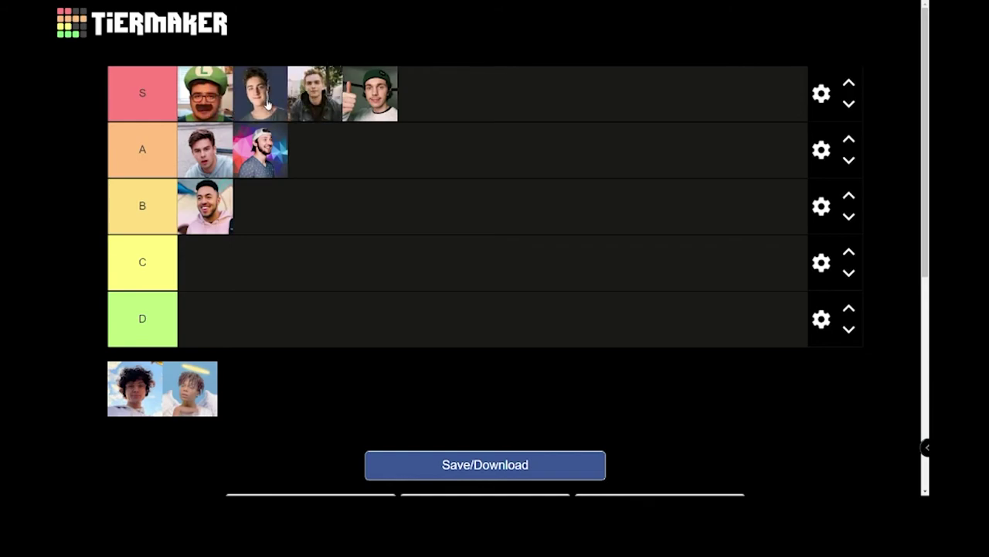
drag(222, 205, 224, 202)
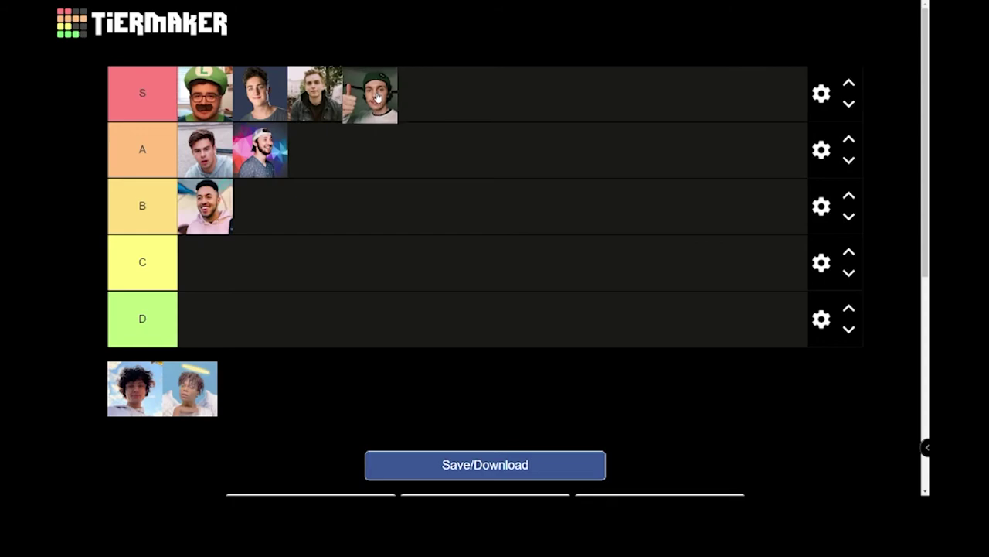
drag(378, 96, 378, 104)
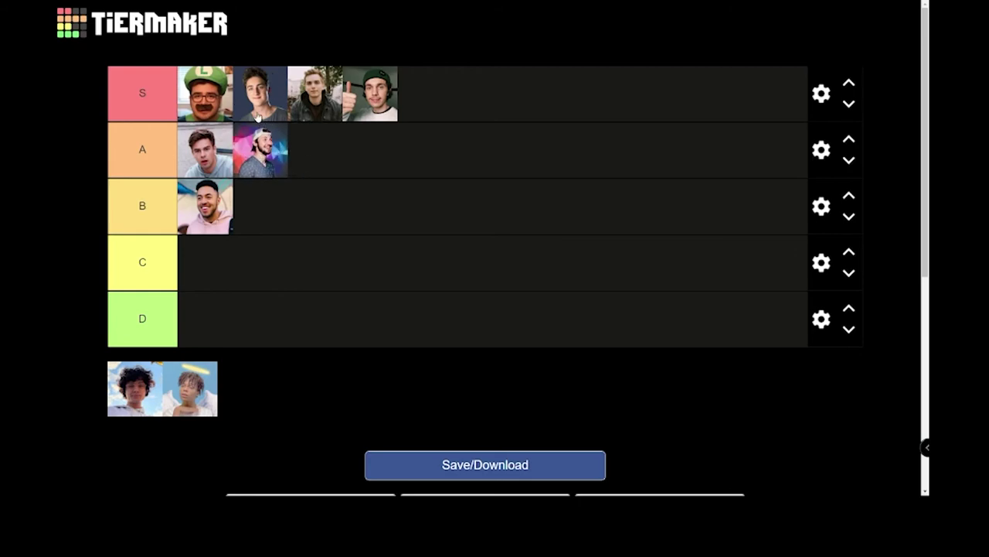
drag(263, 114, 222, 96)
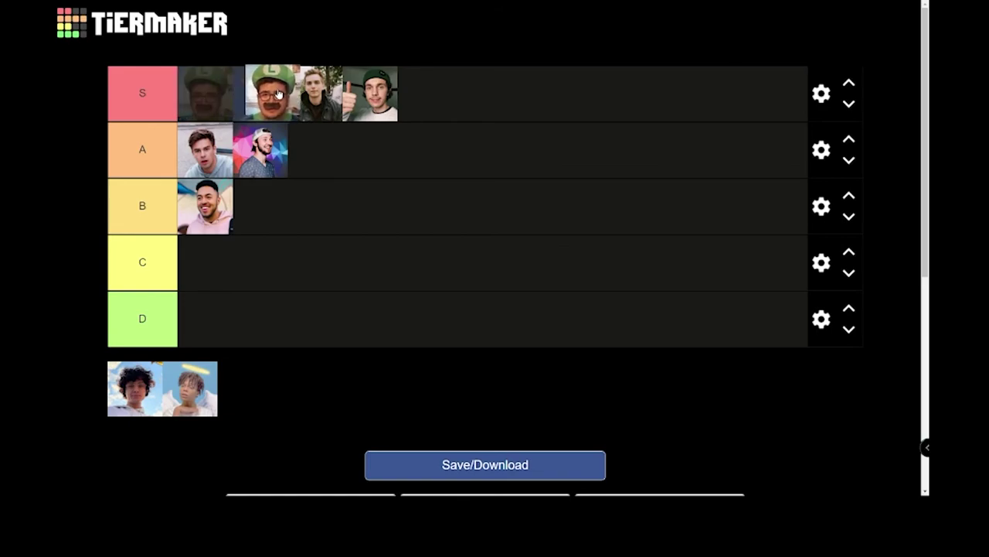
drag(223, 96, 209, 96)
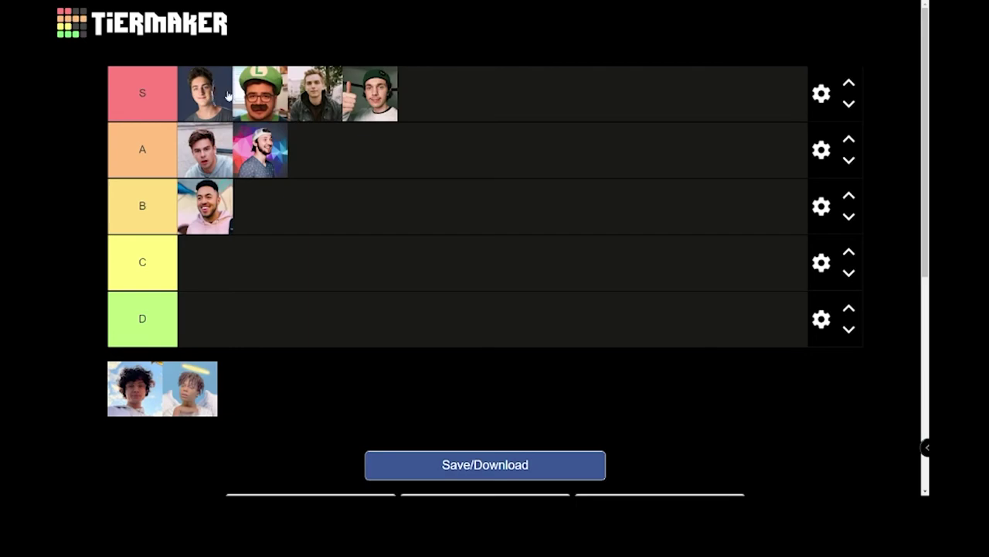
- Place dark-jacket second and green-cap before Luigi in S, then halo and curly faces in D
drag(315, 89, 259, 91)
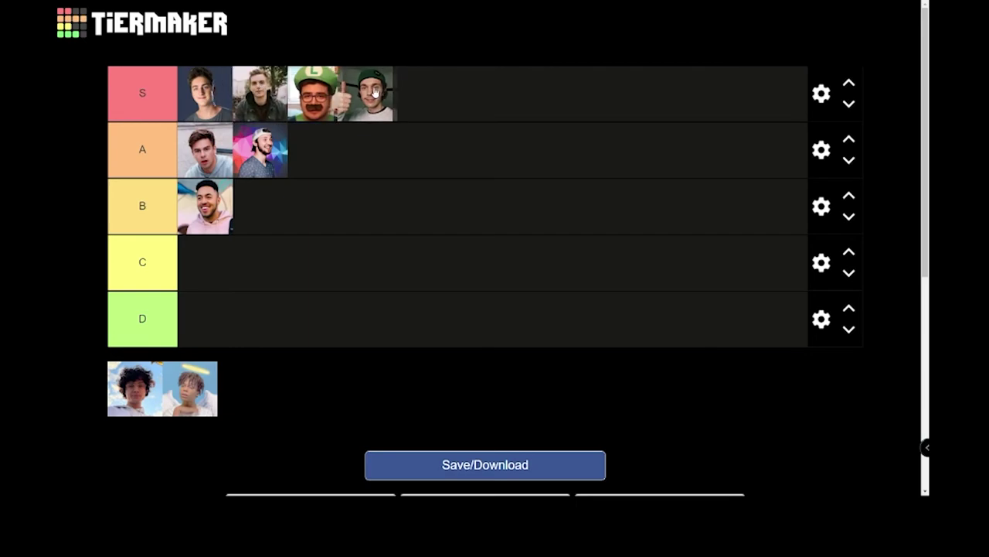
drag(364, 93, 318, 92)
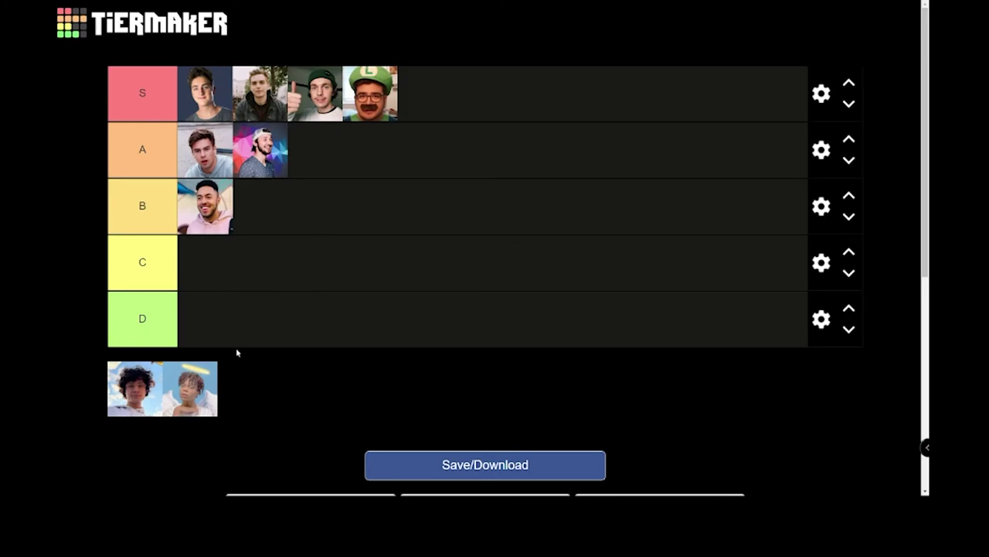
drag(190, 388, 205, 319)
drag(134, 388, 262, 328)
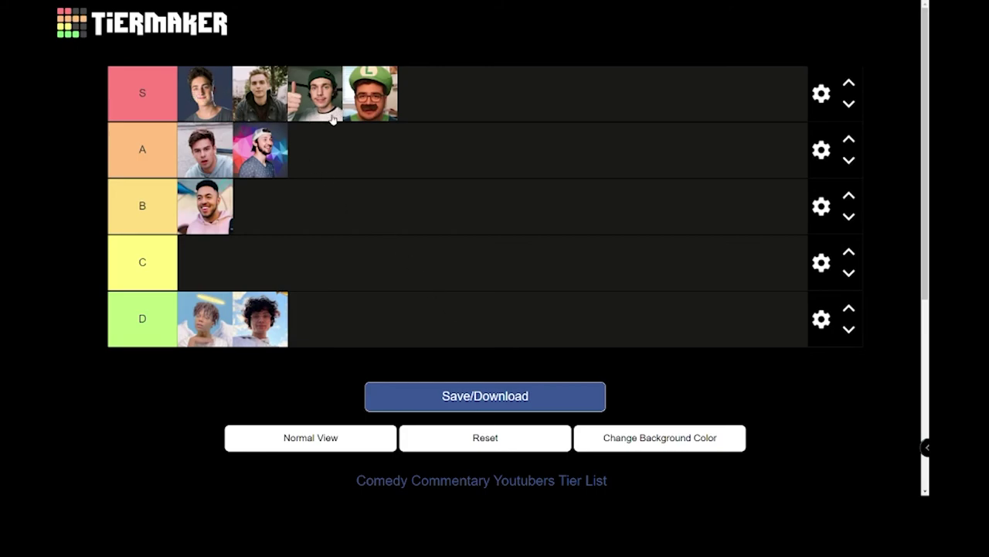
- Drag the thumbs-up green-cap face to the end of S, right of the Luigi face
drag(330, 109, 436, 95)
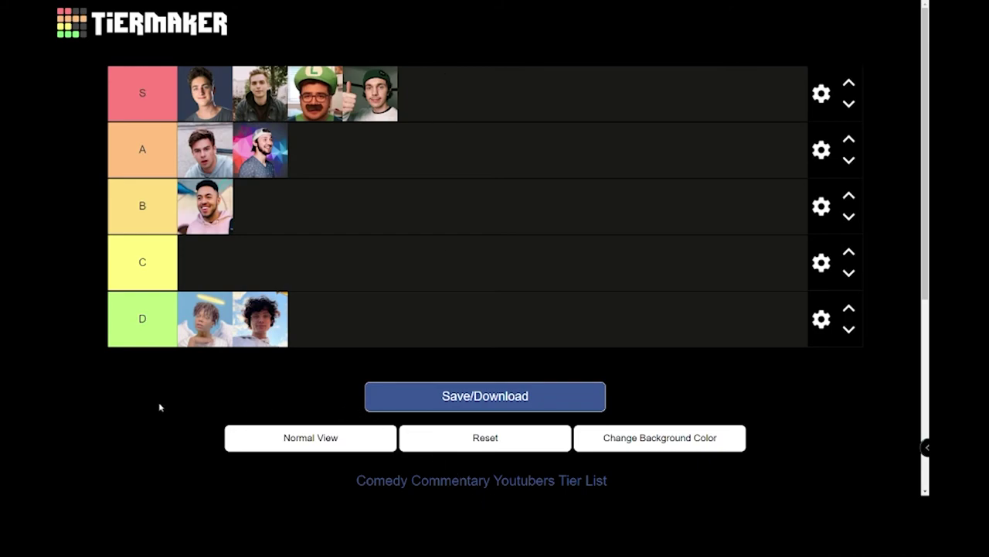
- Switch to the OBS Studio window from the taskbar
key(super)
click(128, 486)
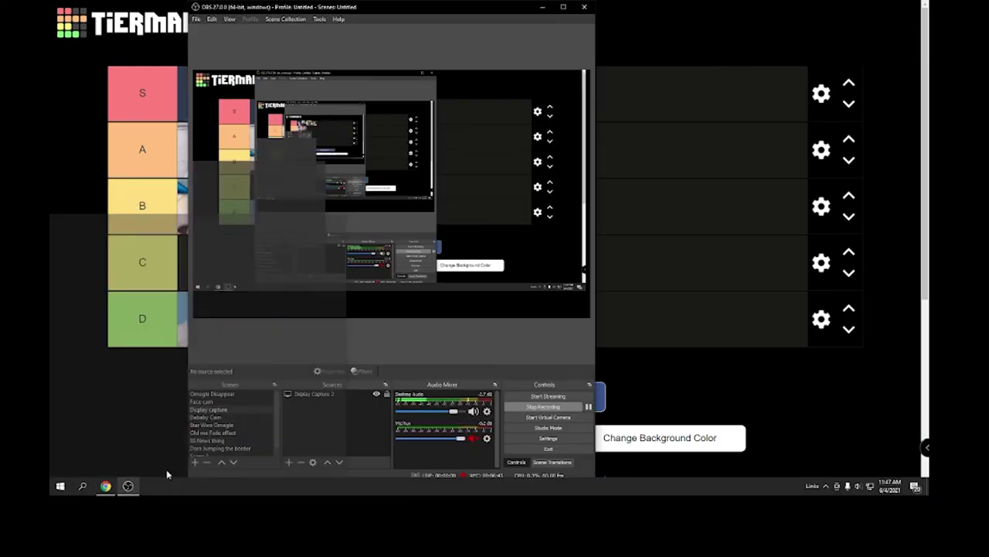